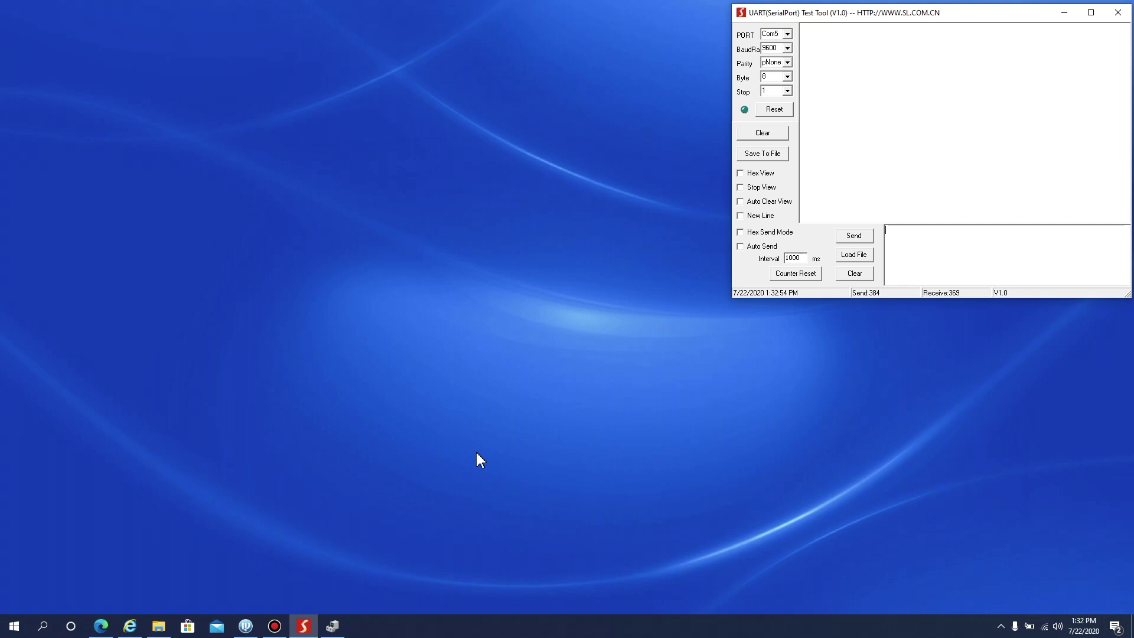
# - Restore Device Manager with the Prolific COM6 port listed, after briefly searching 'device'
pyautogui.click(332, 625)
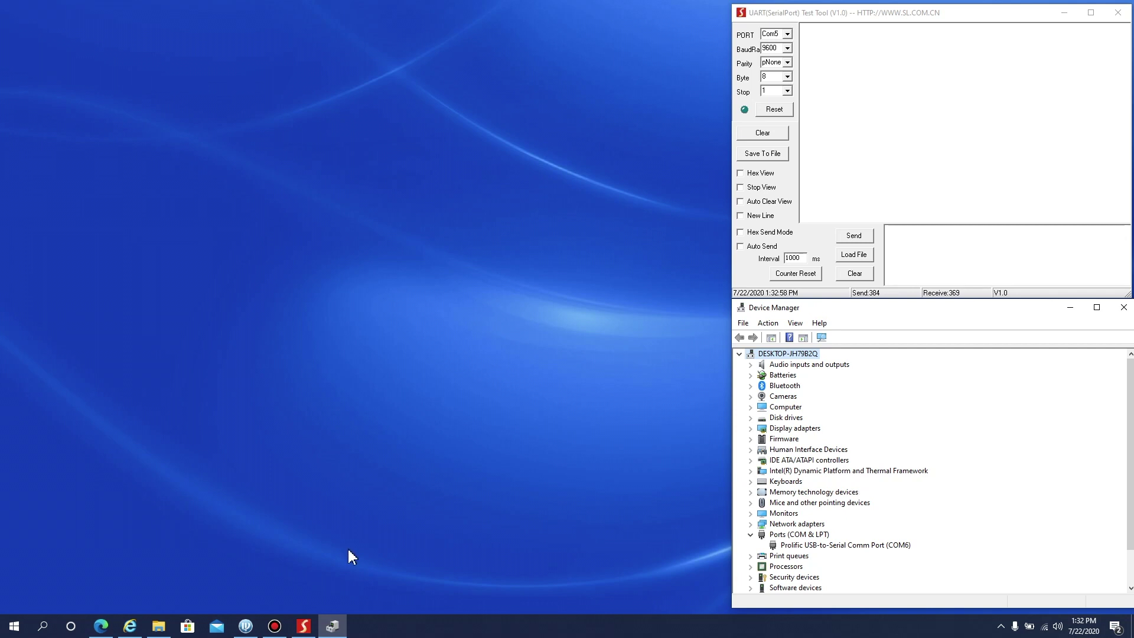
pyautogui.click(42, 625)
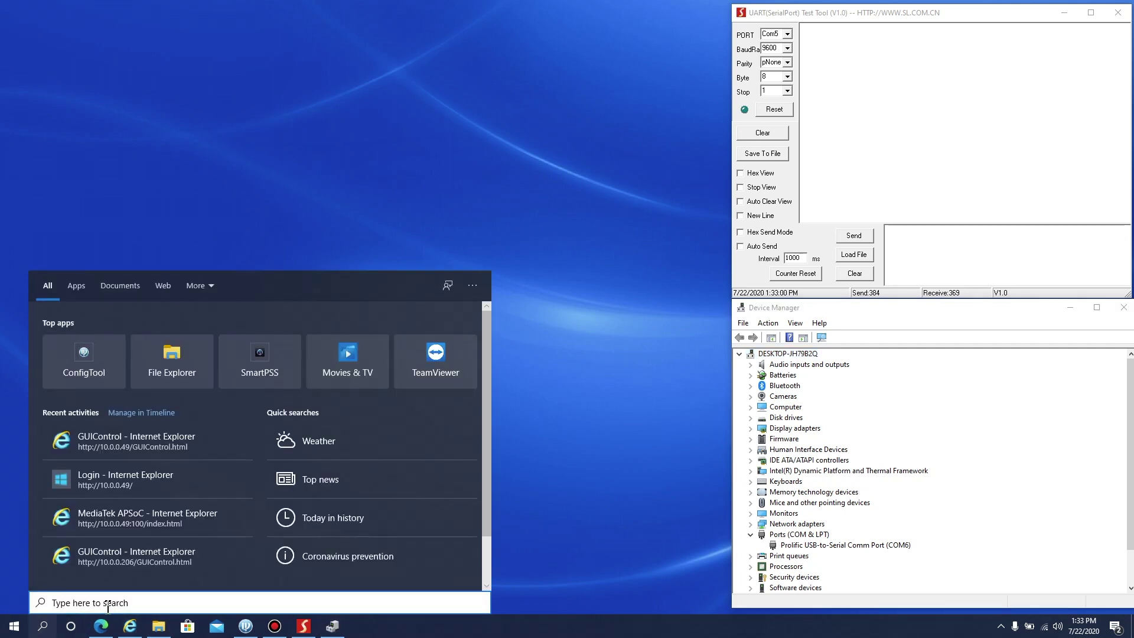
pyautogui.write('device')
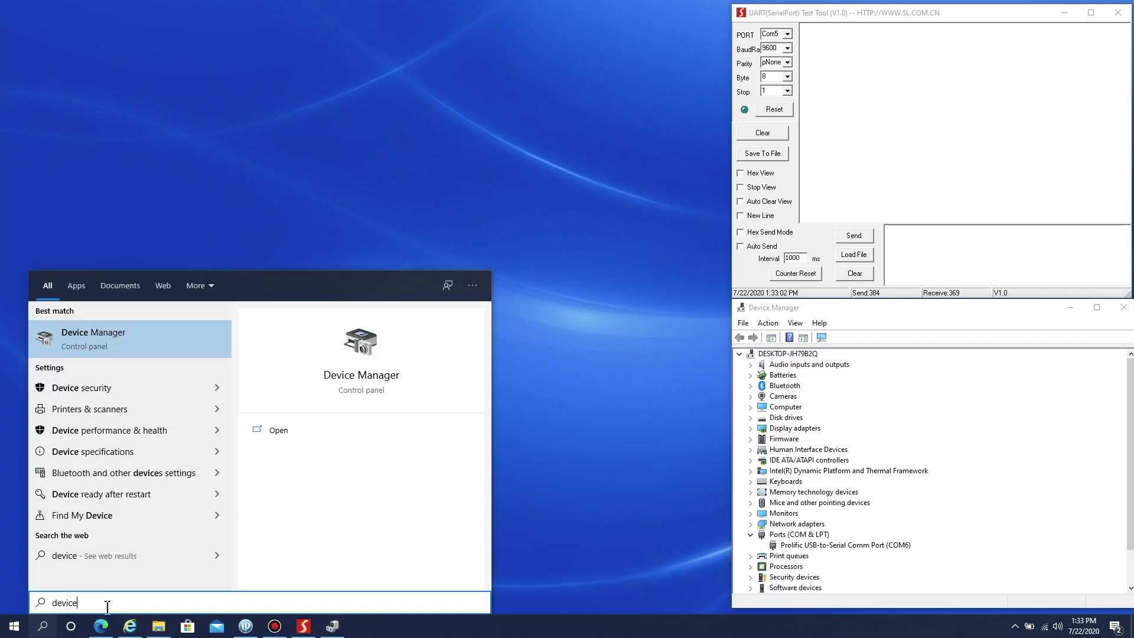
pyautogui.click(560, 403)
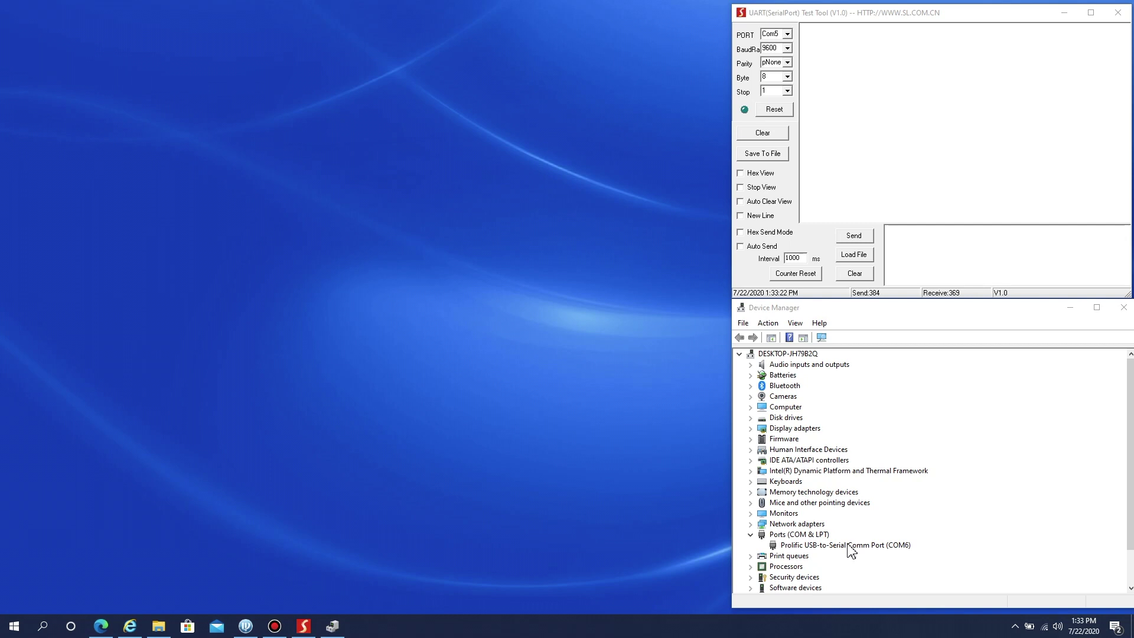
pyautogui.doubleClick(851, 545)
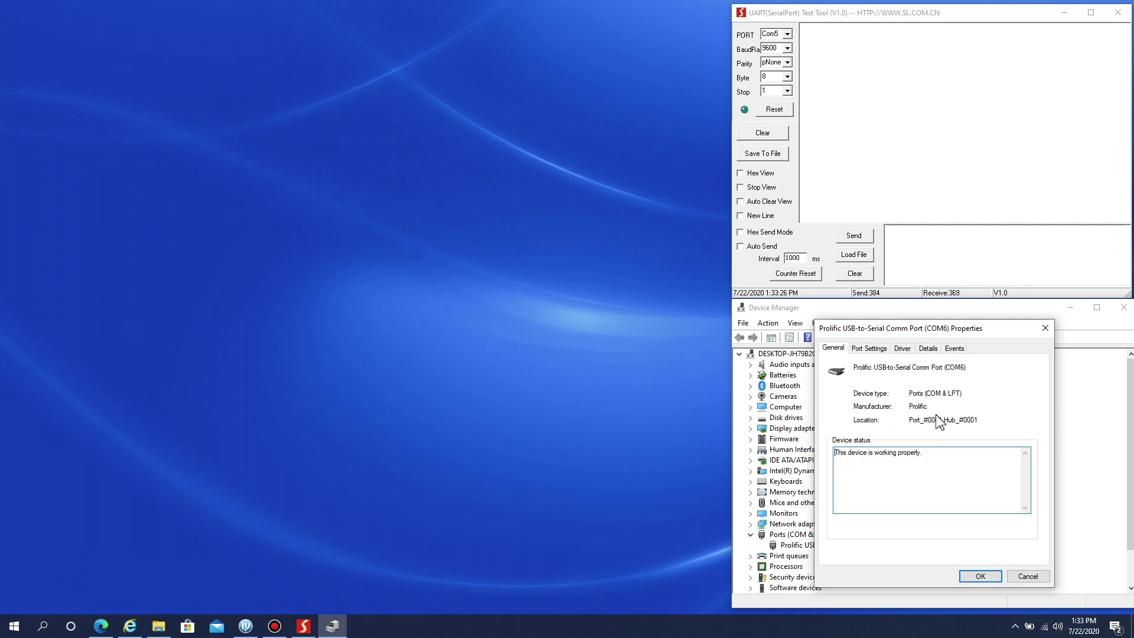
pyautogui.click(984, 579)
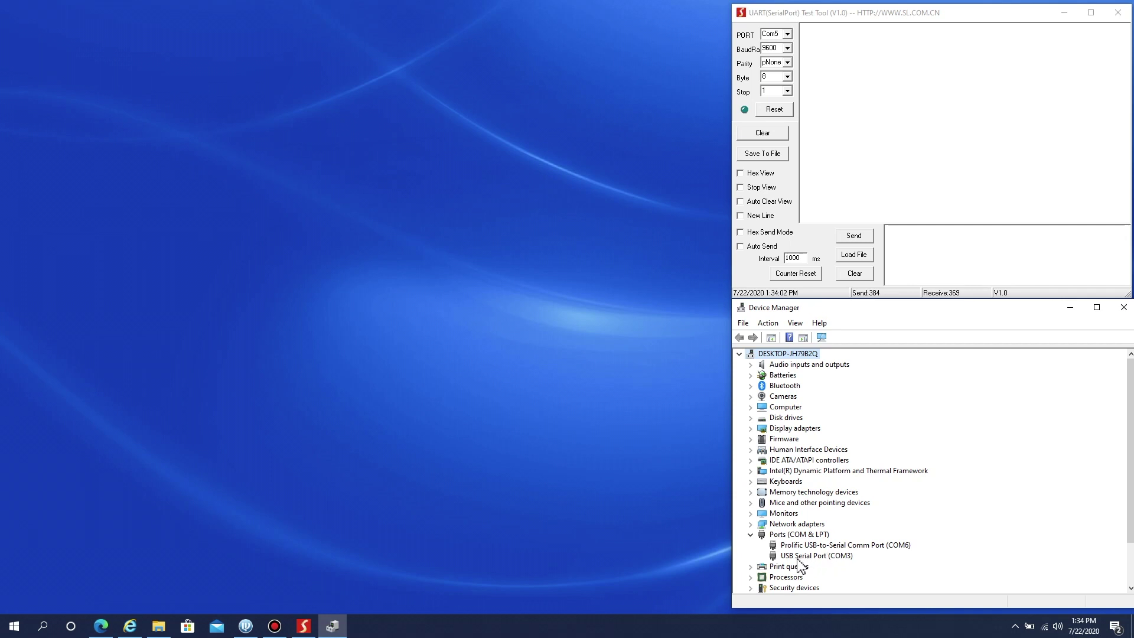
pyautogui.click(821, 556)
pyautogui.doubleClick(821, 556)
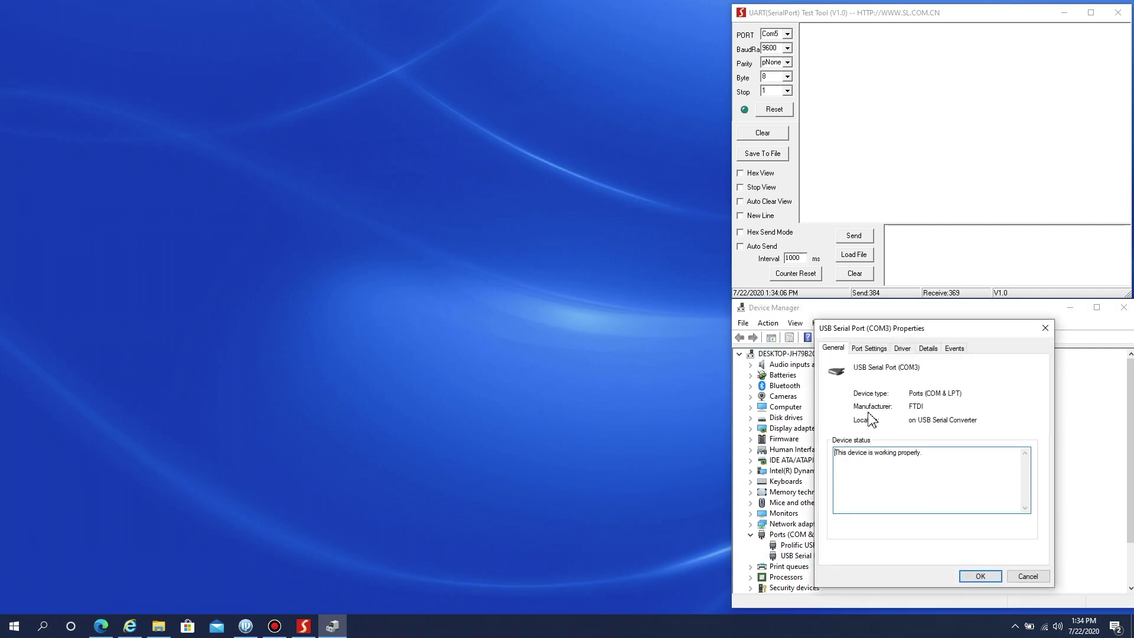
pyautogui.click(980, 576)
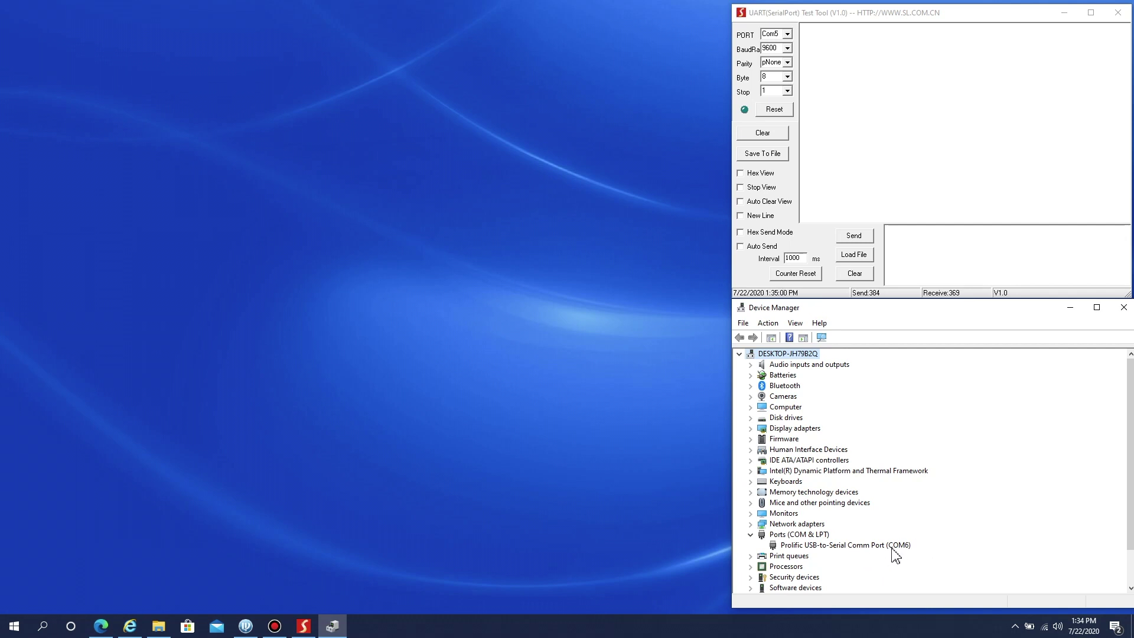
# - Check the Prolific COM6 port's properties, then minimize Device Manager
pyautogui.doubleClick(862, 544)
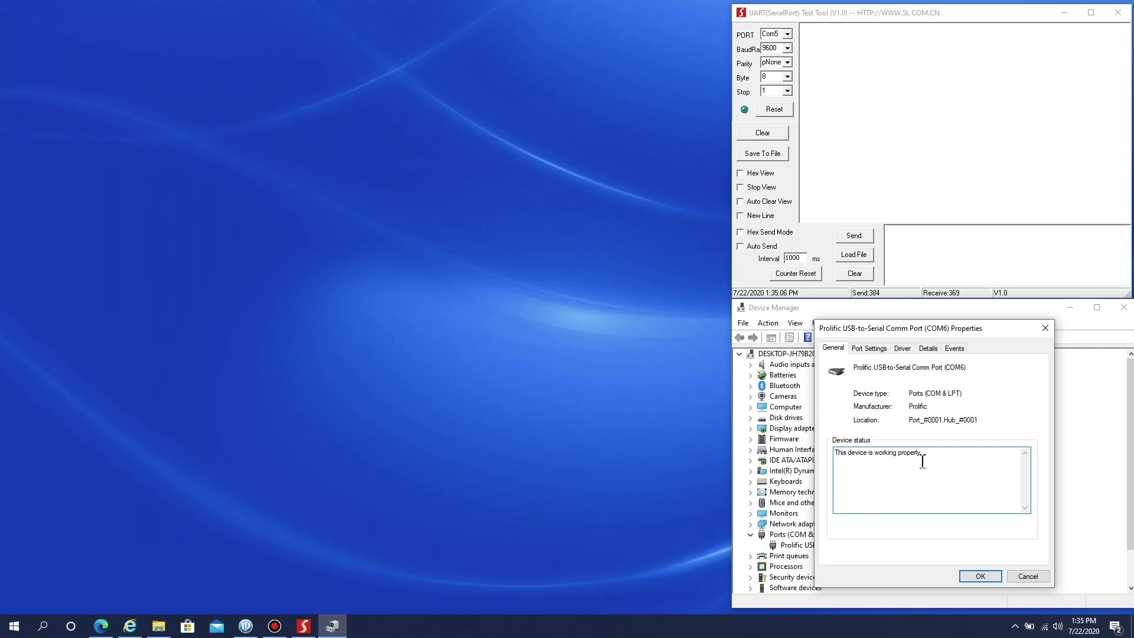
pyautogui.click(981, 576)
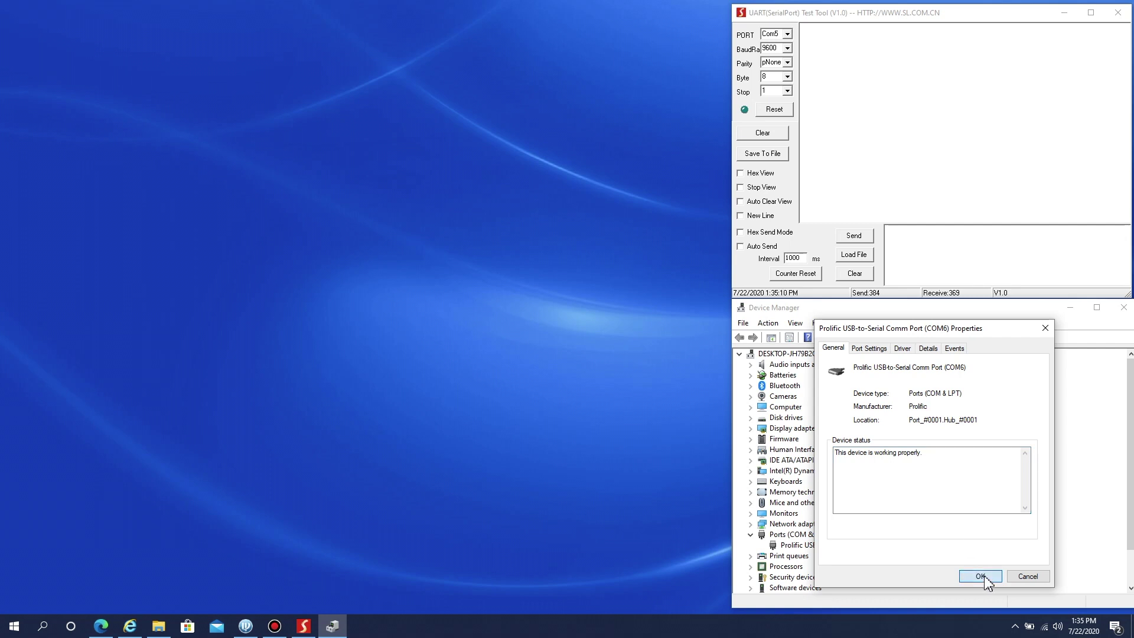
pyautogui.click(1069, 307)
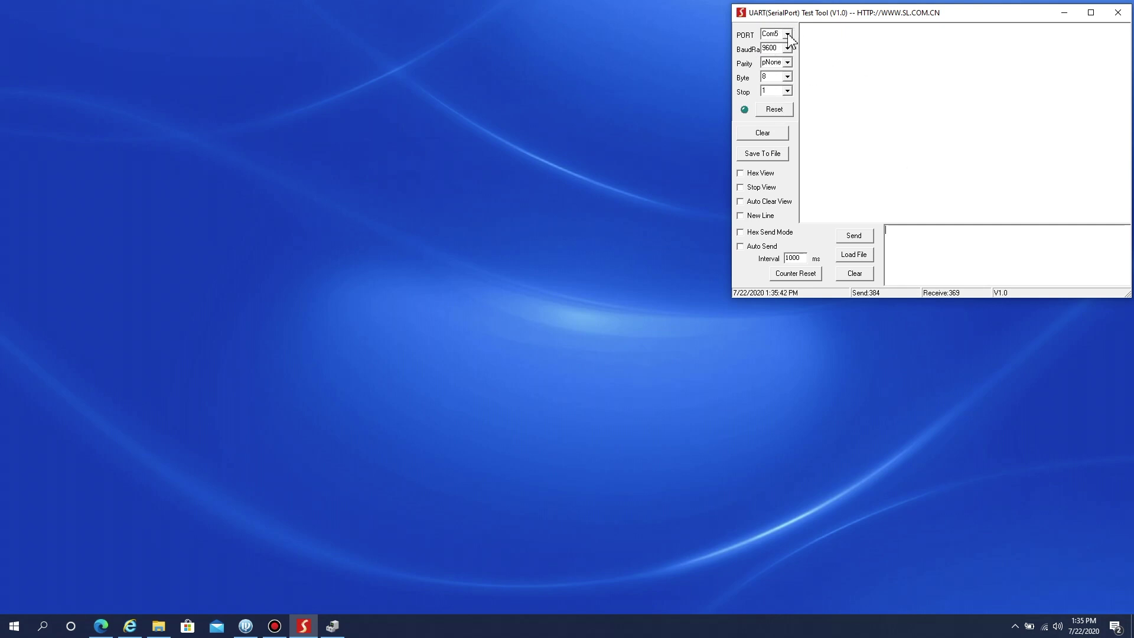
# - Reset the connection, dismiss the error, and switch the port to Com6
pyautogui.click(775, 110)
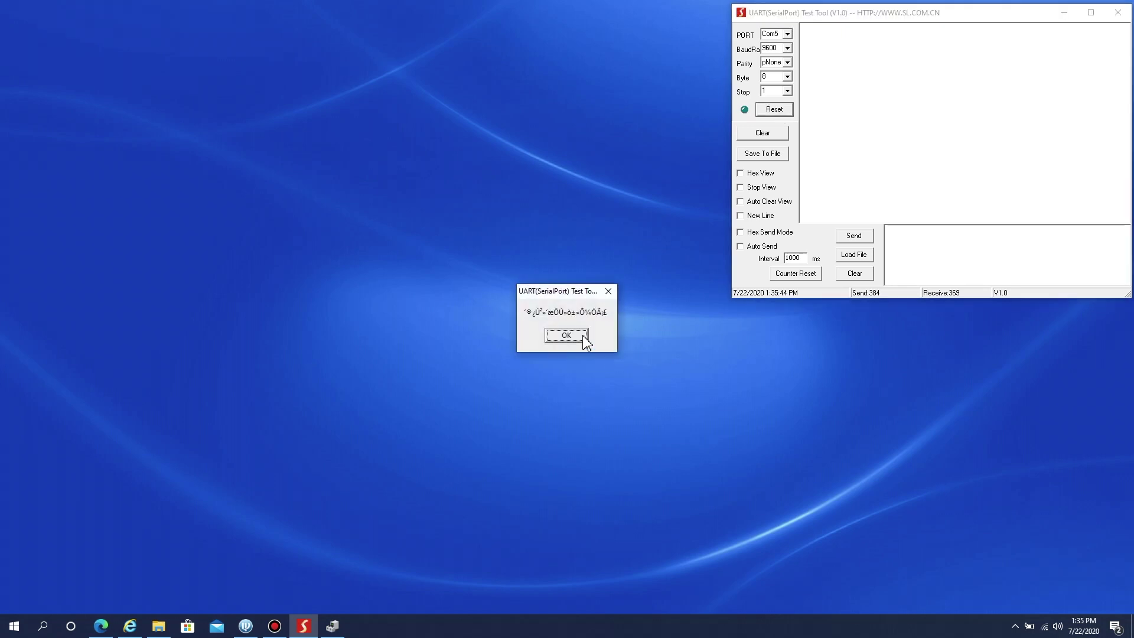
pyautogui.click(566, 335)
pyautogui.click(786, 34)
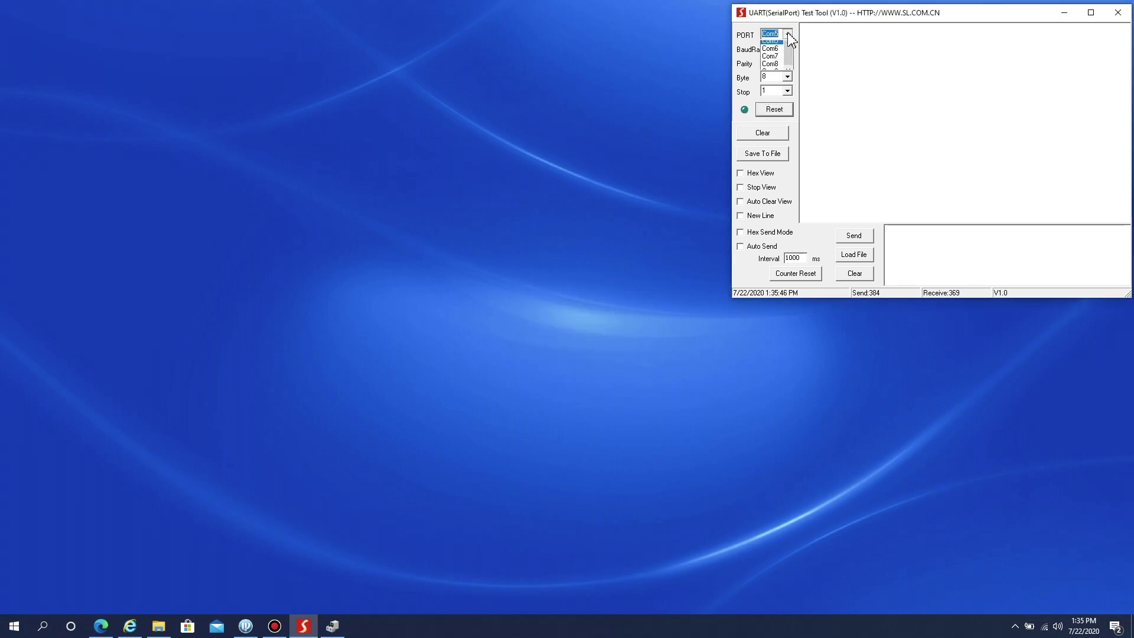
pyautogui.click(777, 75)
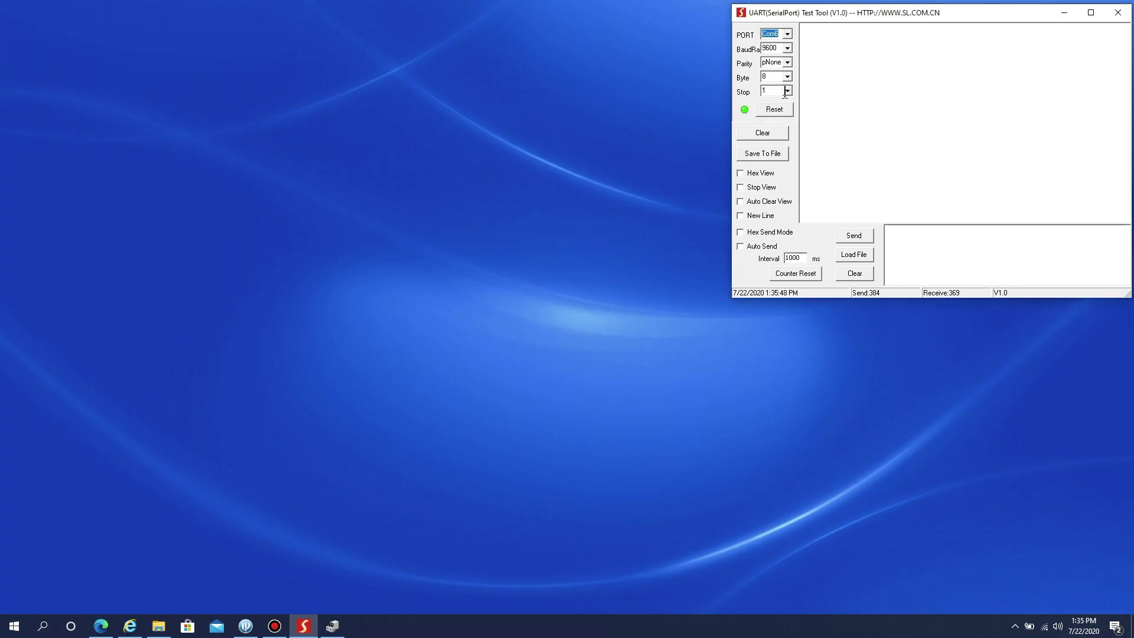
# - Send the /*Version. command to the matrix over Com6
pyautogui.click(901, 233)
pyautogui.write('/*')
pyautogui.write('Version.')
pyautogui.click(856, 239)
# - Resend the /*Version. command twice
pyautogui.click(859, 240)
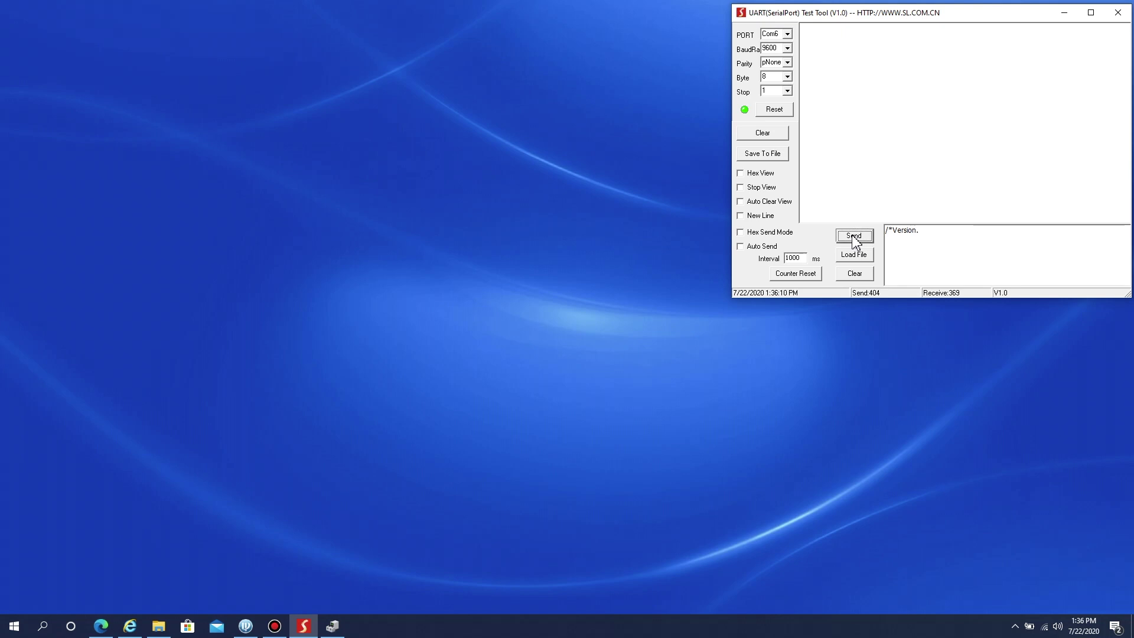
pyautogui.click(929, 238)
pyautogui.click(858, 238)
# - Clear the send box and send the /*Type. query, getting '8x8 HDMI Matrix'
pyautogui.click(859, 275)
pyautogui.click(898, 238)
pyautogui.write('/*')
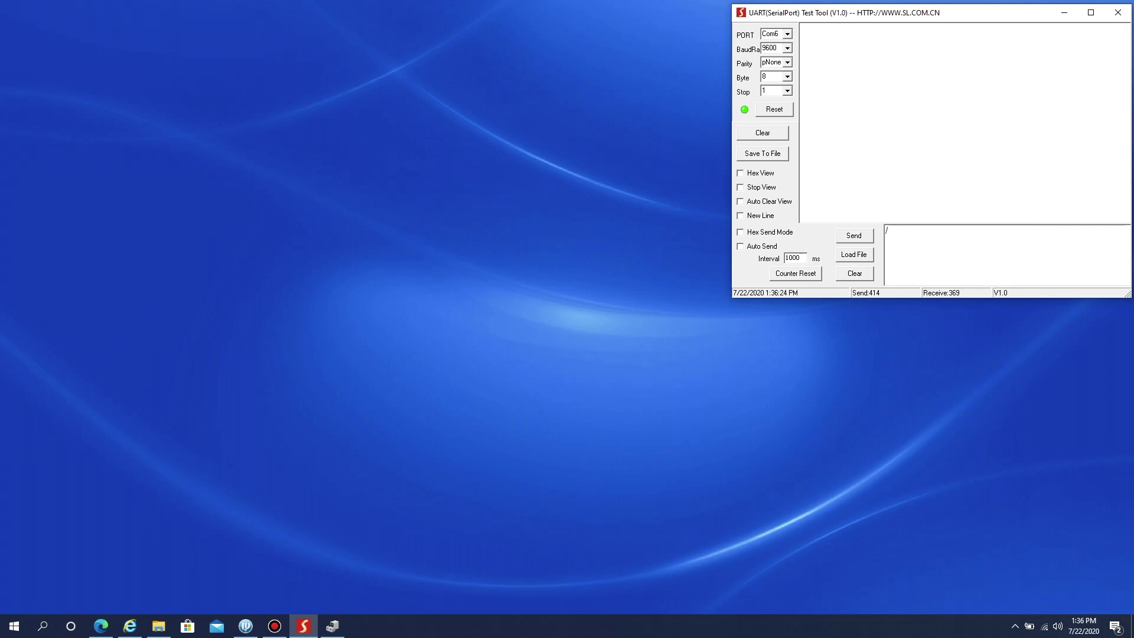
pyautogui.write('Type.')
pyautogui.click(860, 238)
# - Send /^Version. to receive the V1.0.1 reply, then clear the send box
pyautogui.click(855, 274)
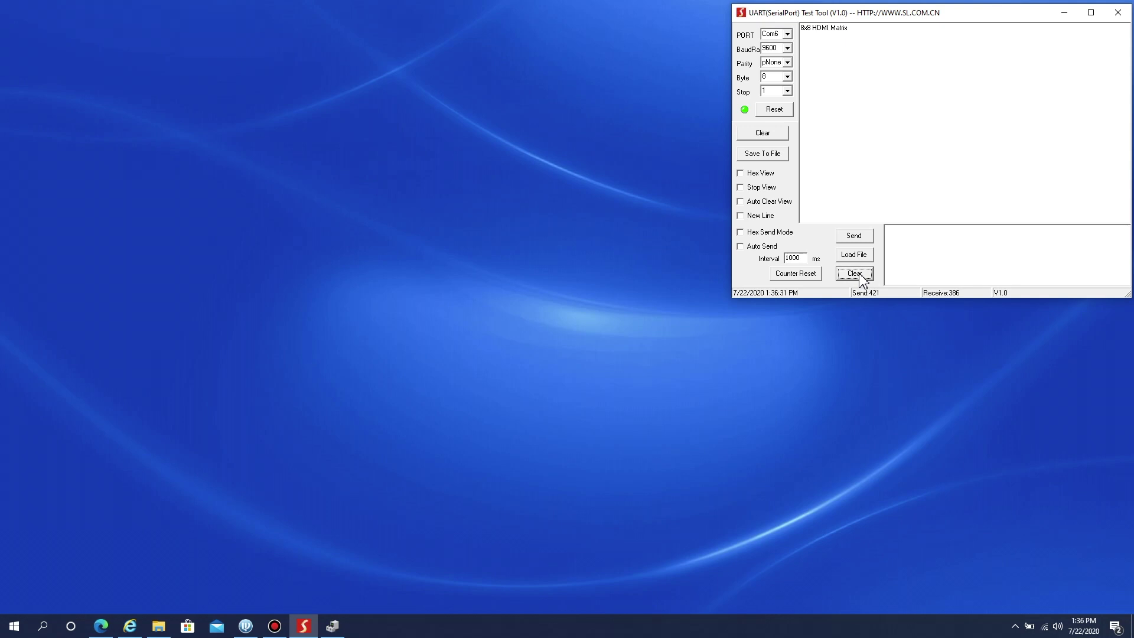
pyautogui.click(905, 232)
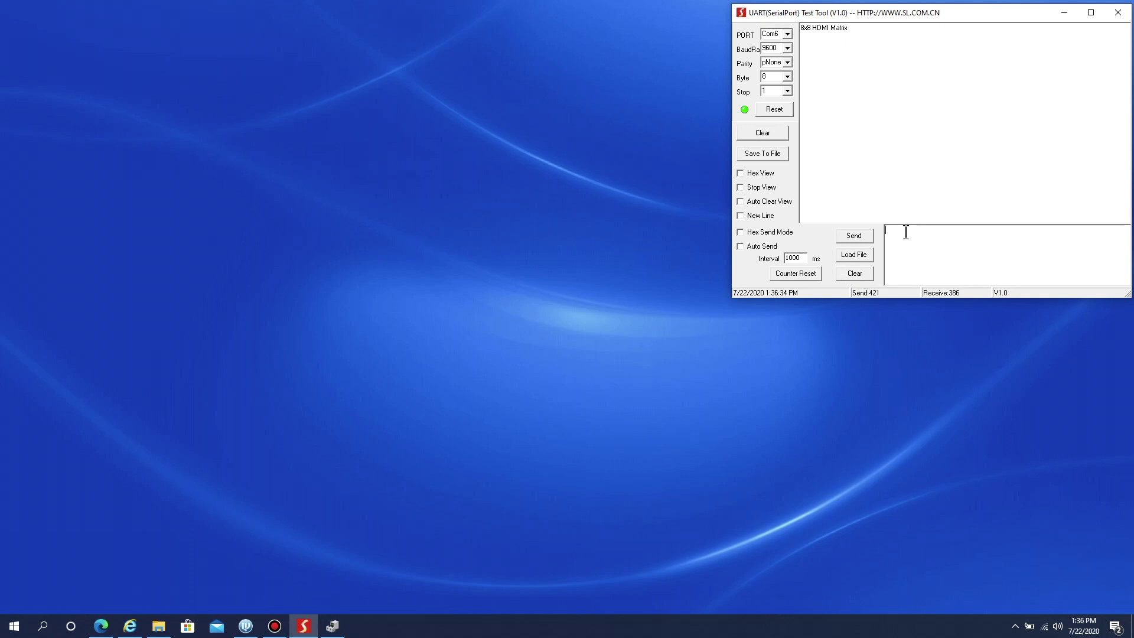
pyautogui.write('/^')
pyautogui.write('Version.')
pyautogui.click(854, 236)
pyautogui.click(854, 273)
# - Clear received replies and send GetGuiIP., receiving GUI_IP:10.0.0.206
pyautogui.click(777, 135)
pyautogui.click(890, 232)
pyautogui.write('Get')
pyautogui.write('GuiIP.')
pyautogui.click(864, 239)
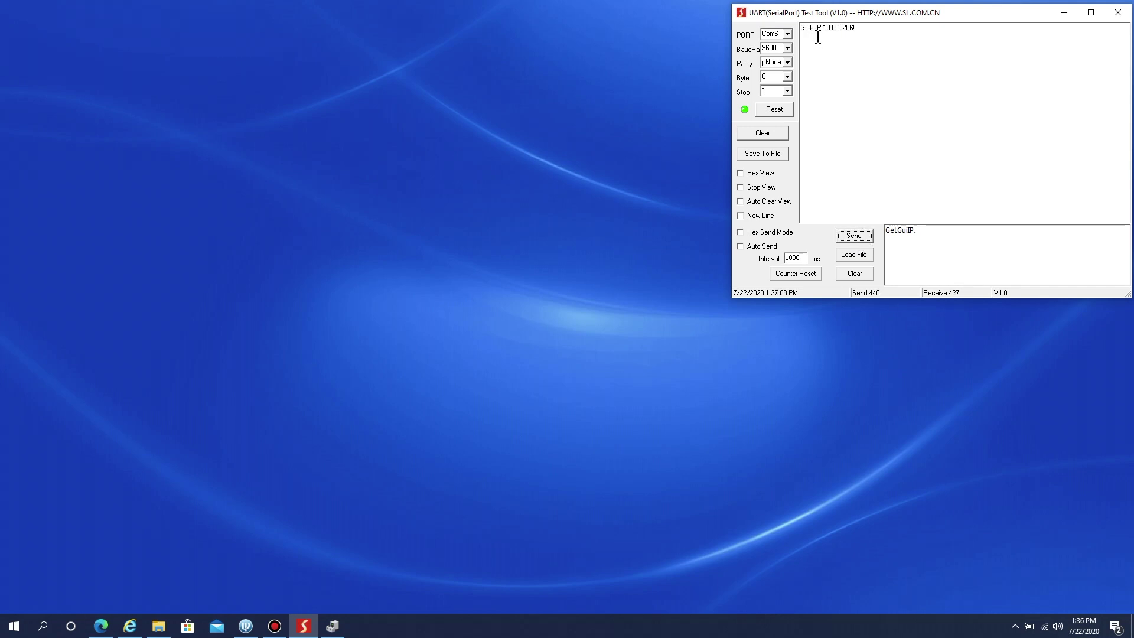